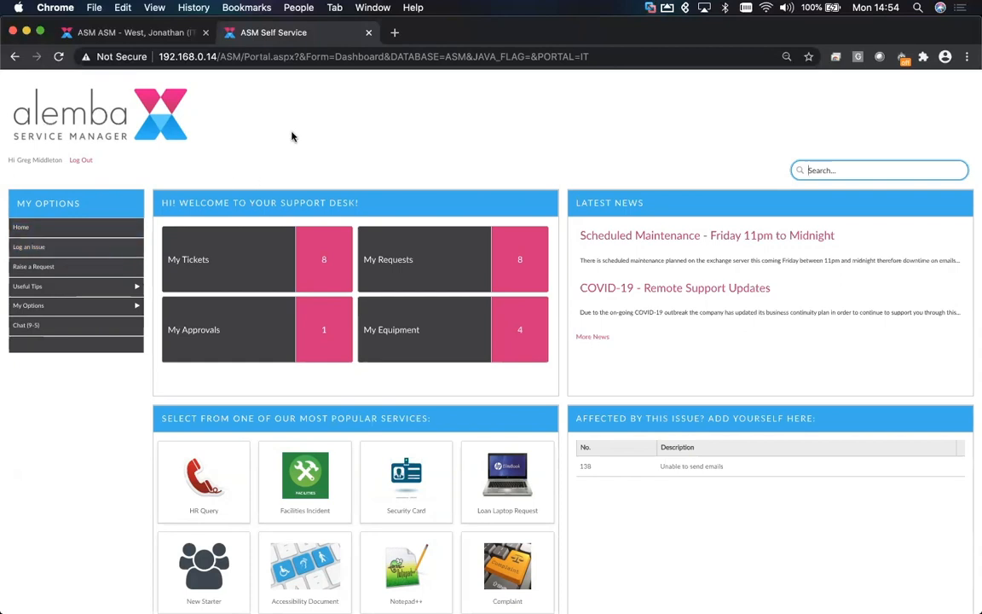
- In the analyst console, set your availability status to Online - Available
left_click(150, 34)
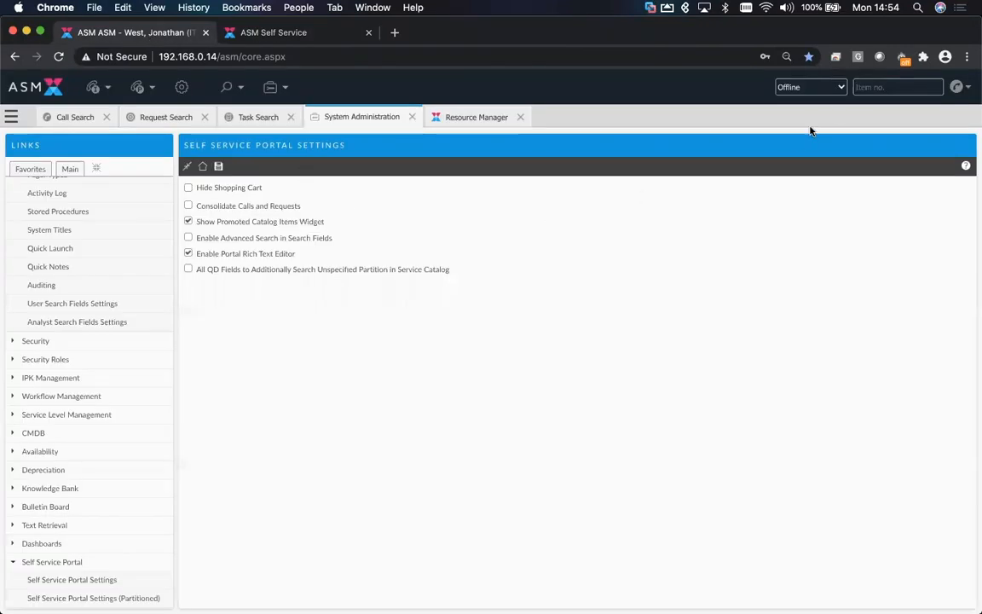
left_click(840, 88)
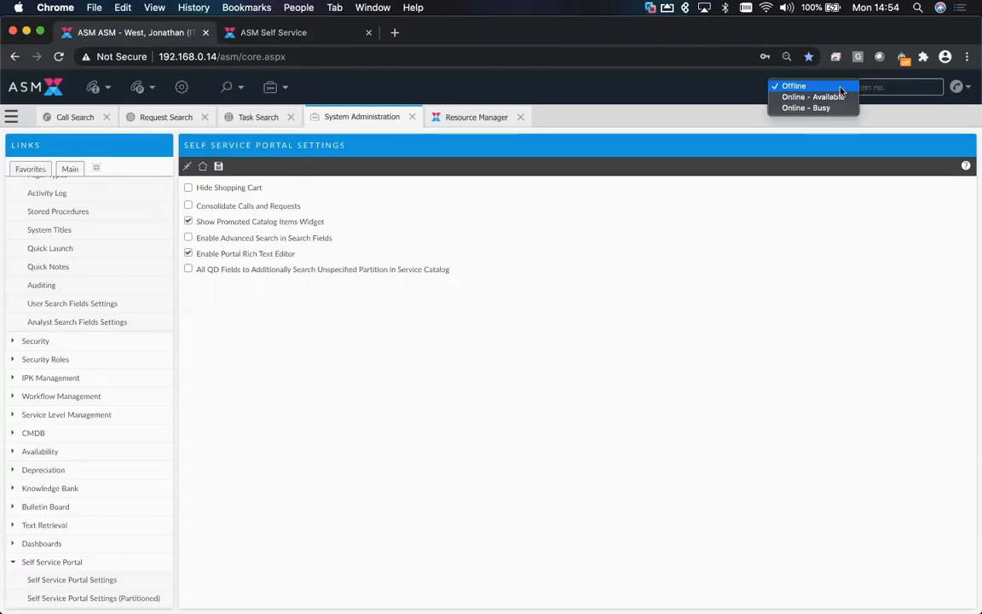
left_click(825, 97)
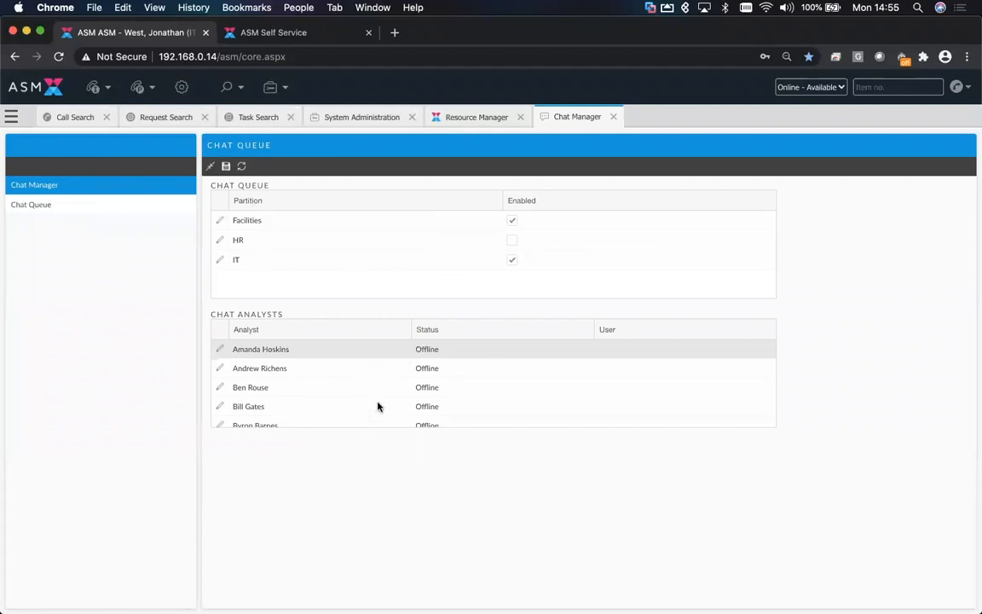
- In the Chat Analysts list, set the status of one offline analyst to Online - Available
scroll(381, 398, "down", 3)
scroll(382, 397, "up", 3)
scroll(358, 404, "down", 1)
scroll(358, 404, "down", 5)
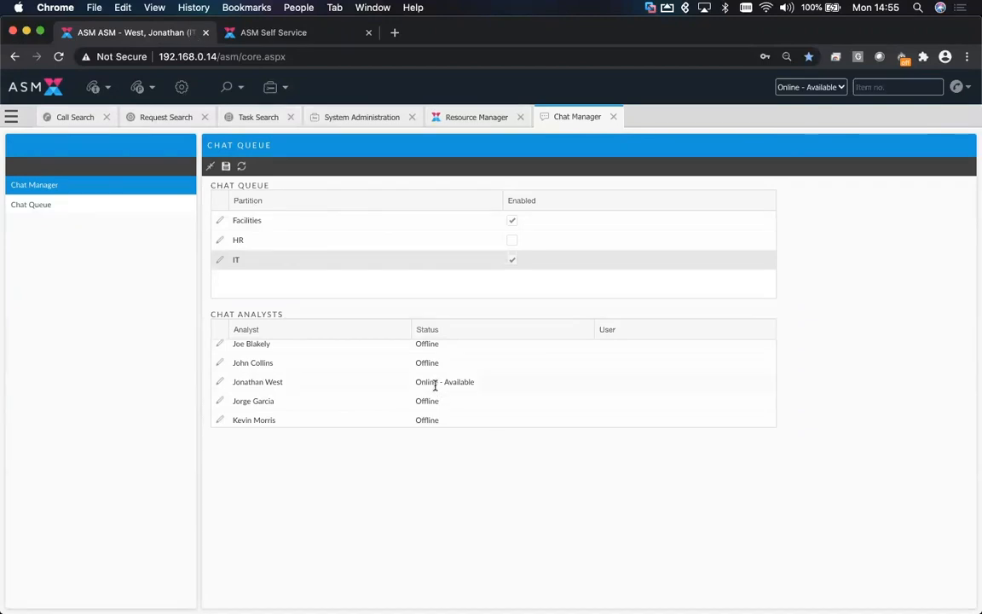
scroll(435, 388, "down", 10)
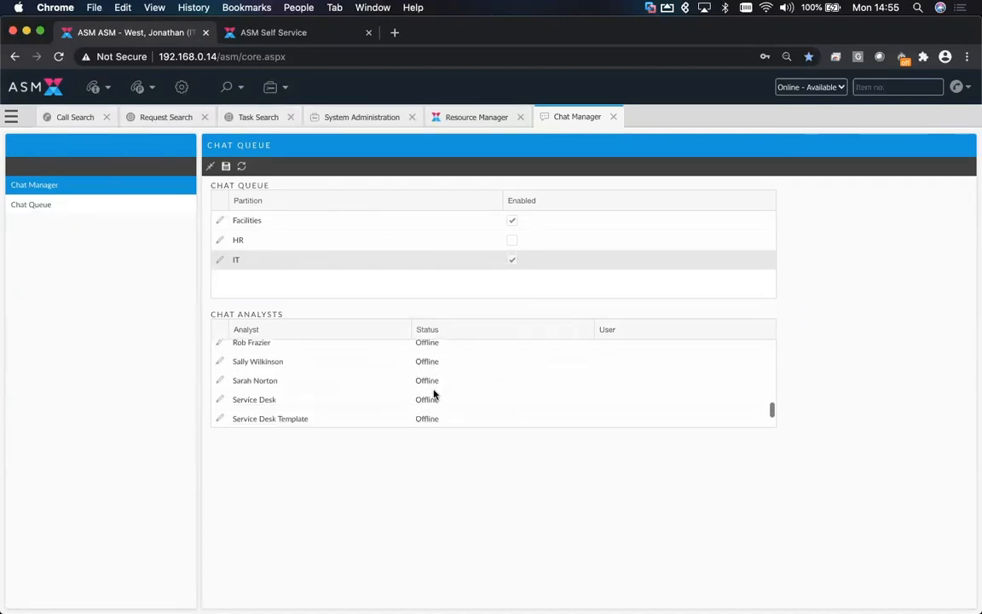
scroll(433, 394, "up", 10)
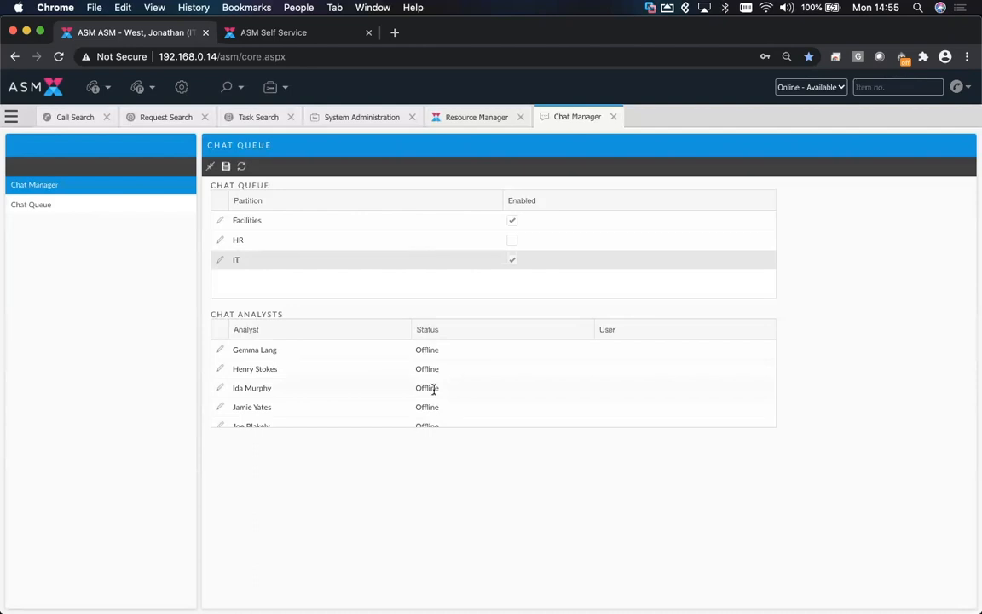
left_click(220, 389)
left_click(440, 390)
left_click(456, 419)
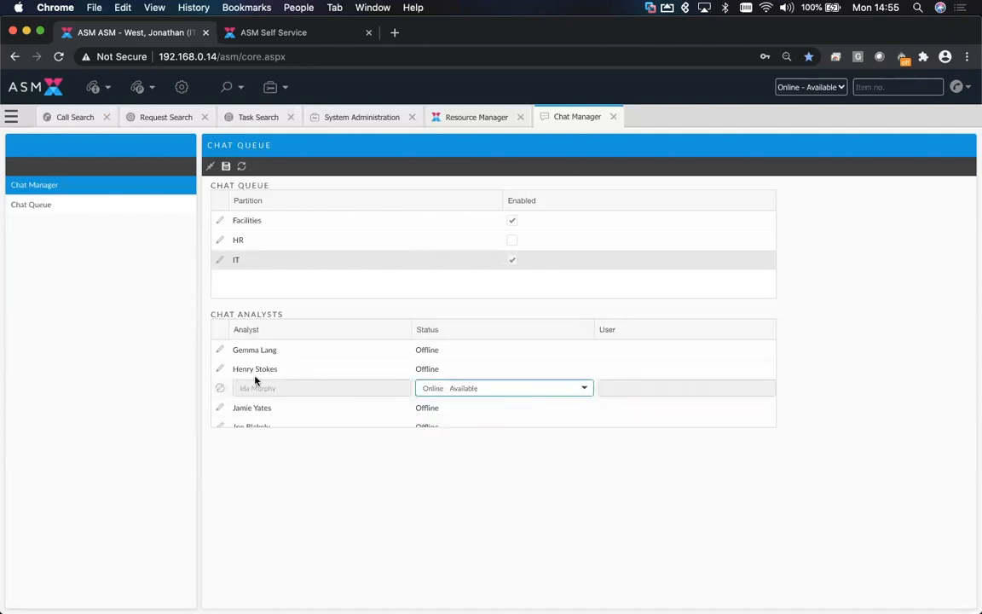
left_click(222, 390)
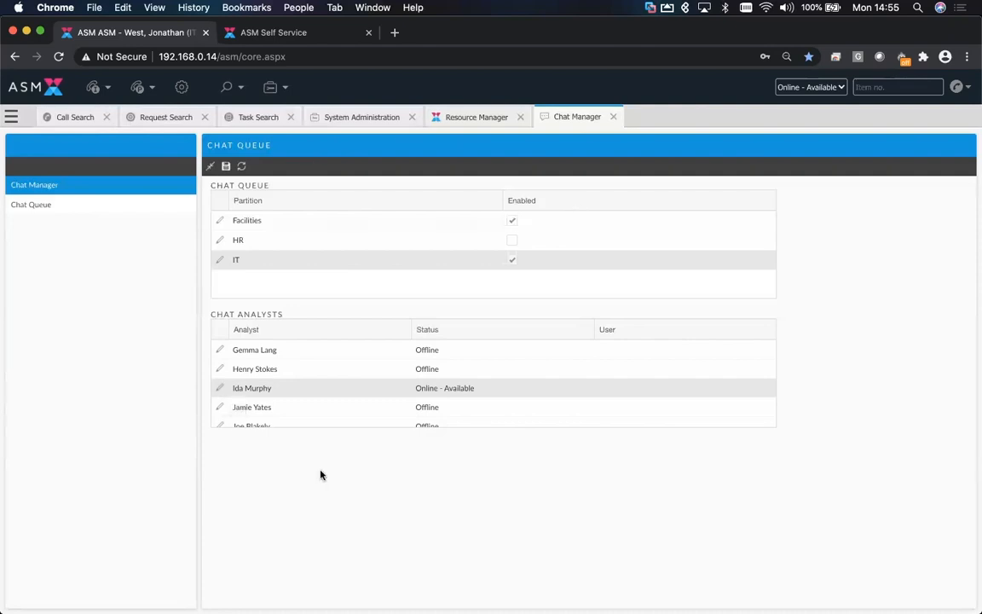
- Open the Chat Queue view of the Chat Manager
left_click(42, 207)
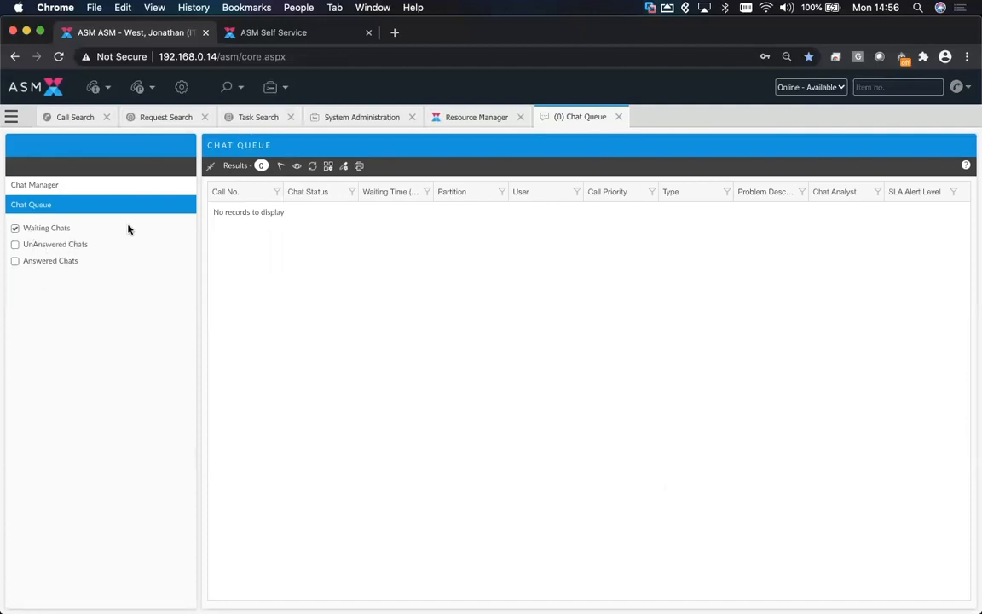
- Switch to the self-service portal and open the Chat (9-5) page
left_click(265, 35)
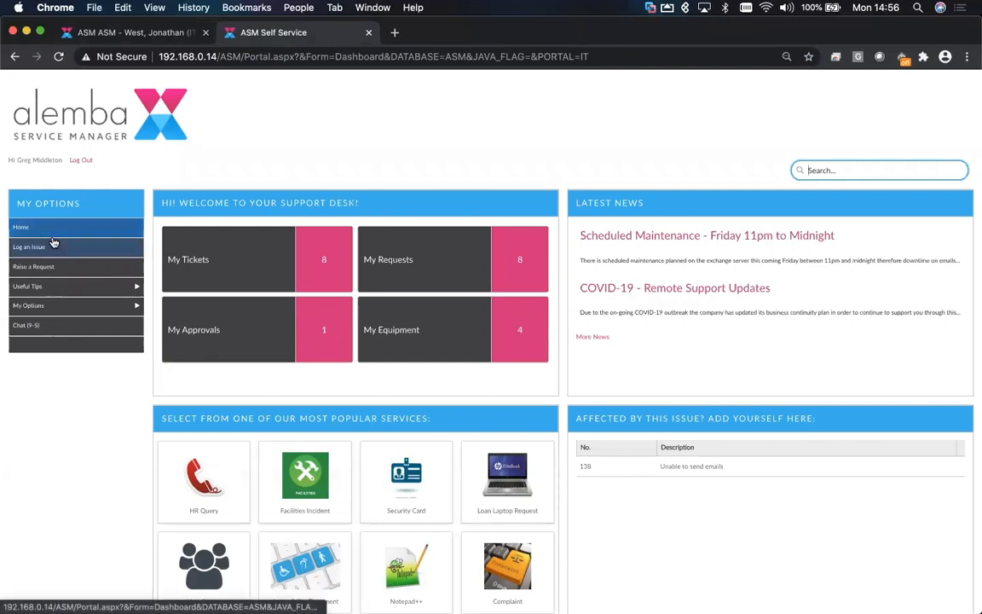
left_click(32, 329)
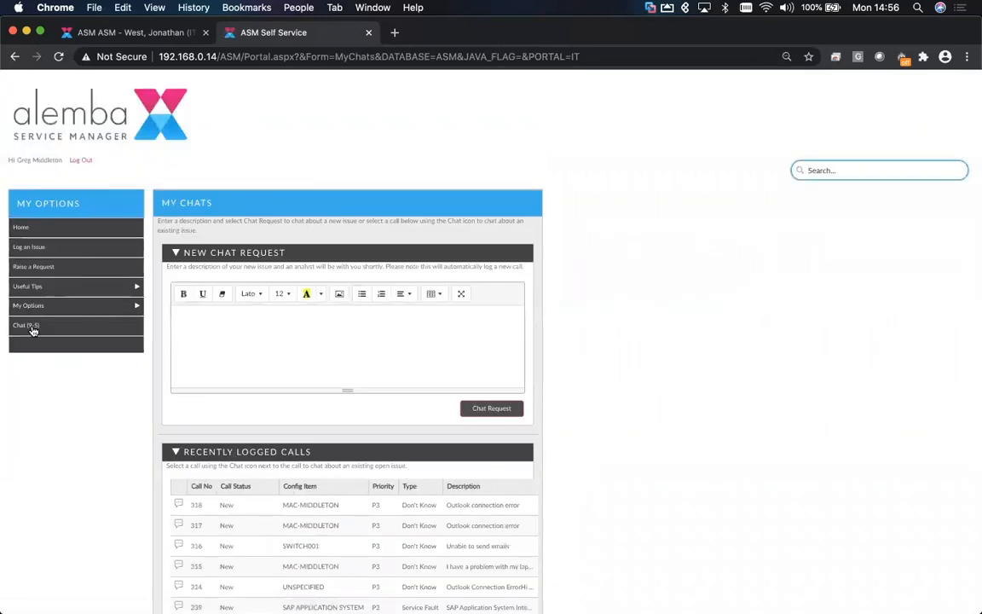
scroll(597, 460, "down", 2)
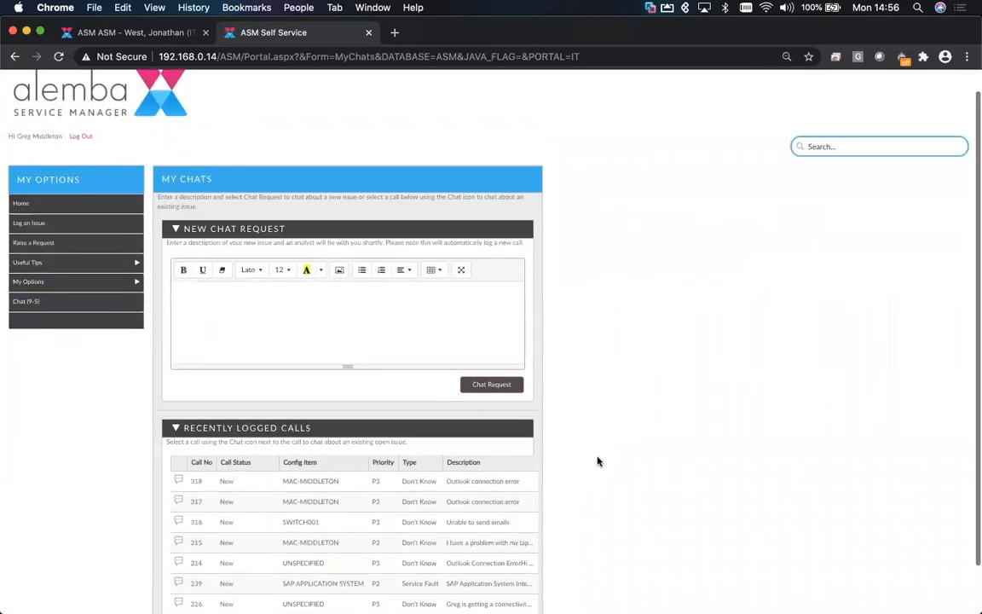
scroll(597, 460, "down", 1)
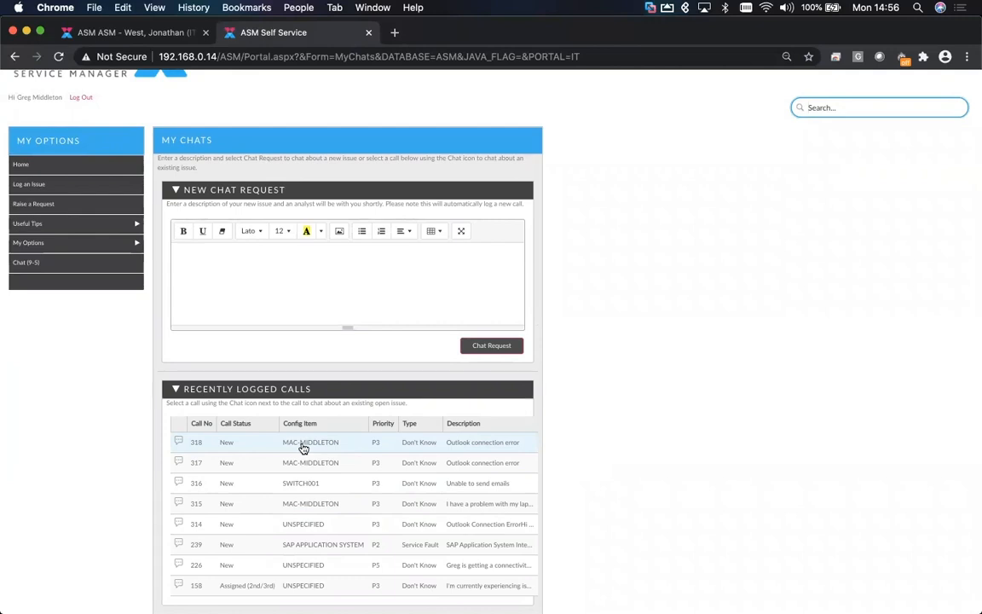
scroll(302, 447, "up", 2)
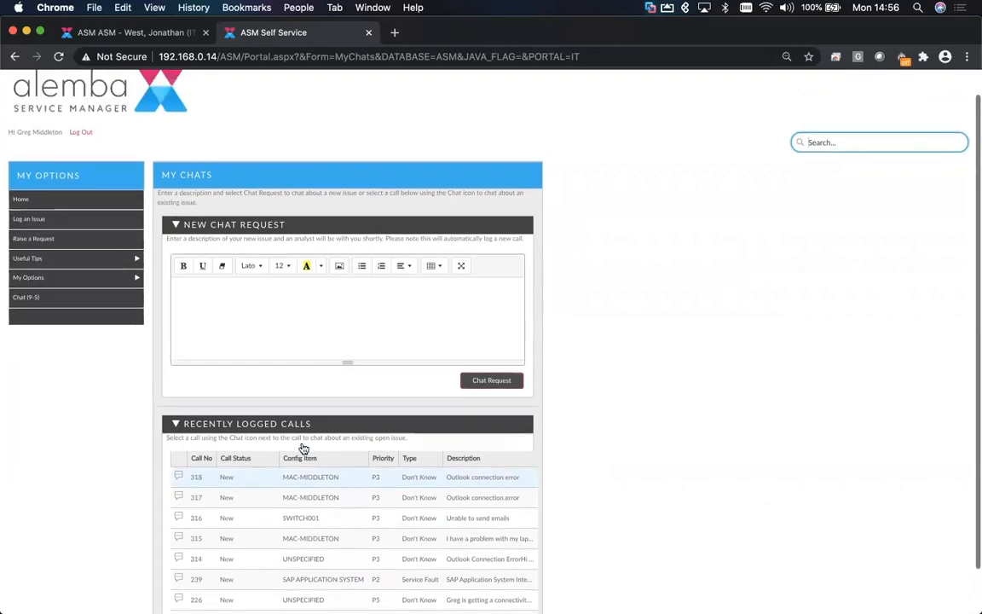
- Submit a new chat request with the description 'I am having VPN issues...'
left_click(211, 328)
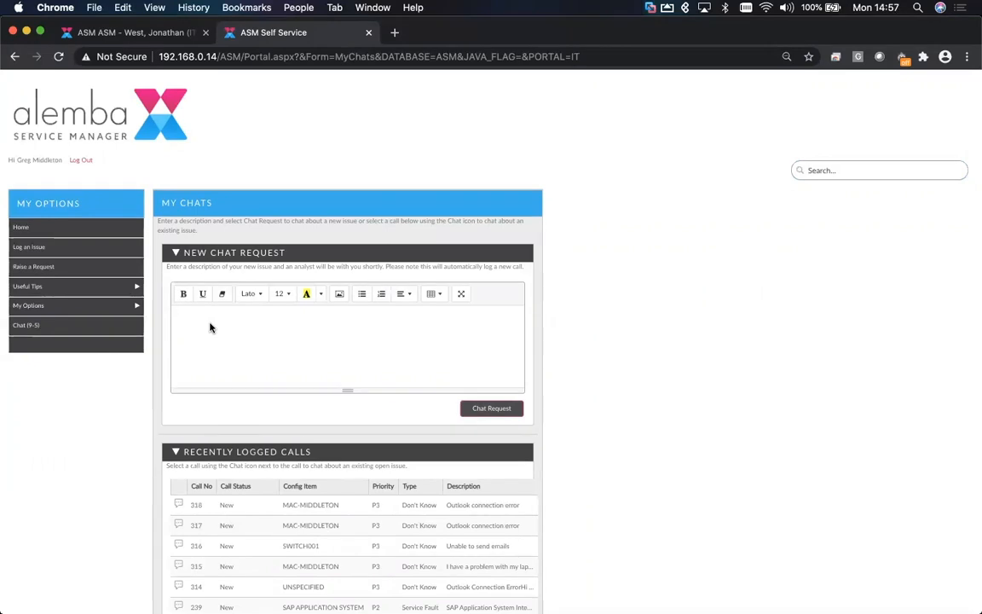
type("I am having VPN issues...")
left_click(501, 409)
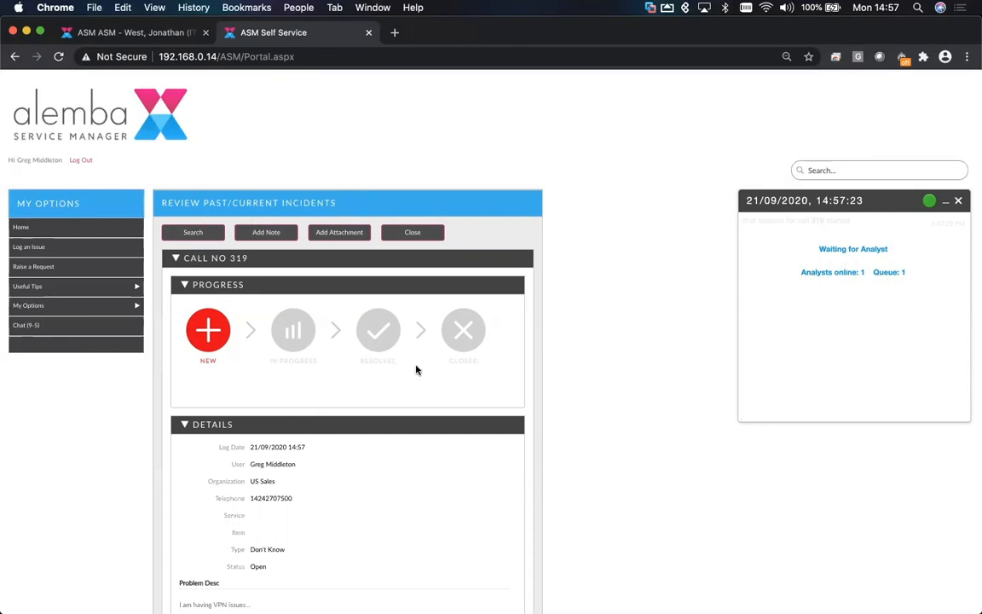
- Review the newly logged call's details and the chat waiting window on the portal page
scroll(344, 433, "down", 3)
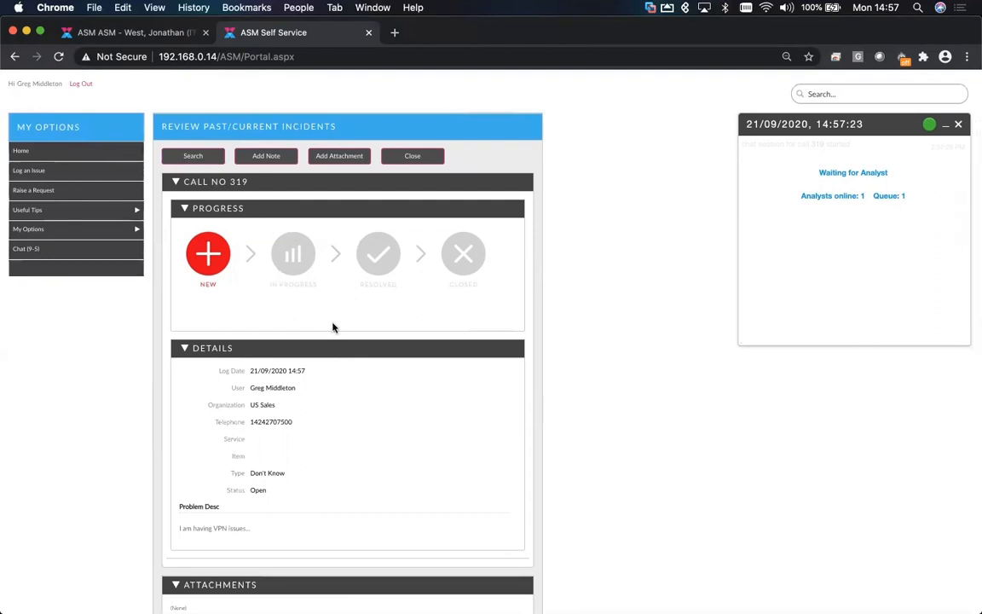
scroll(358, 386, "down", 5)
scroll(358, 387, "up", 7)
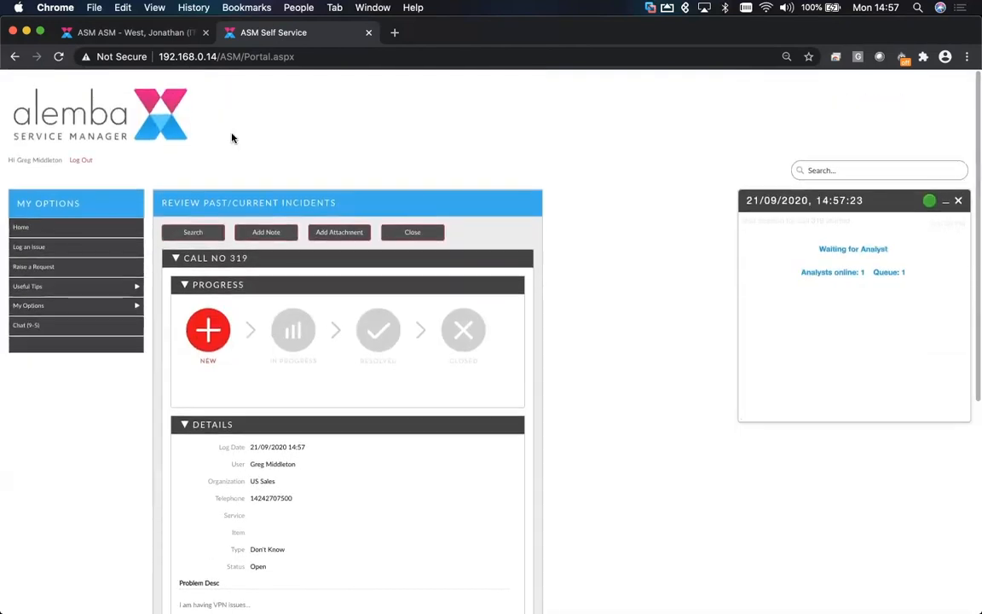
- In the analyst console, accept the waiting chat for call 319 from the chat queue and widen the chat panel
left_click(155, 36)
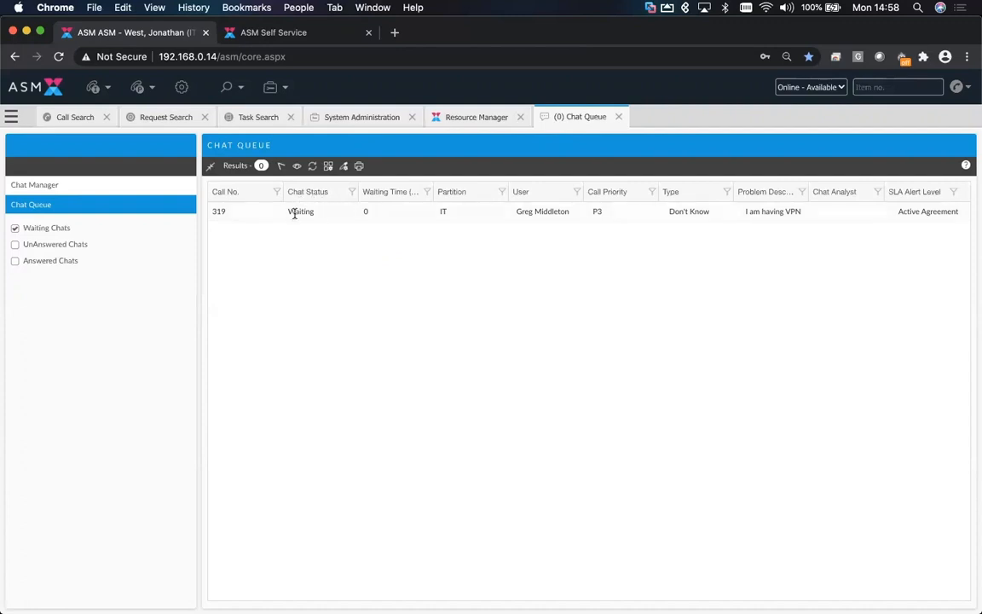
double_click(384, 215)
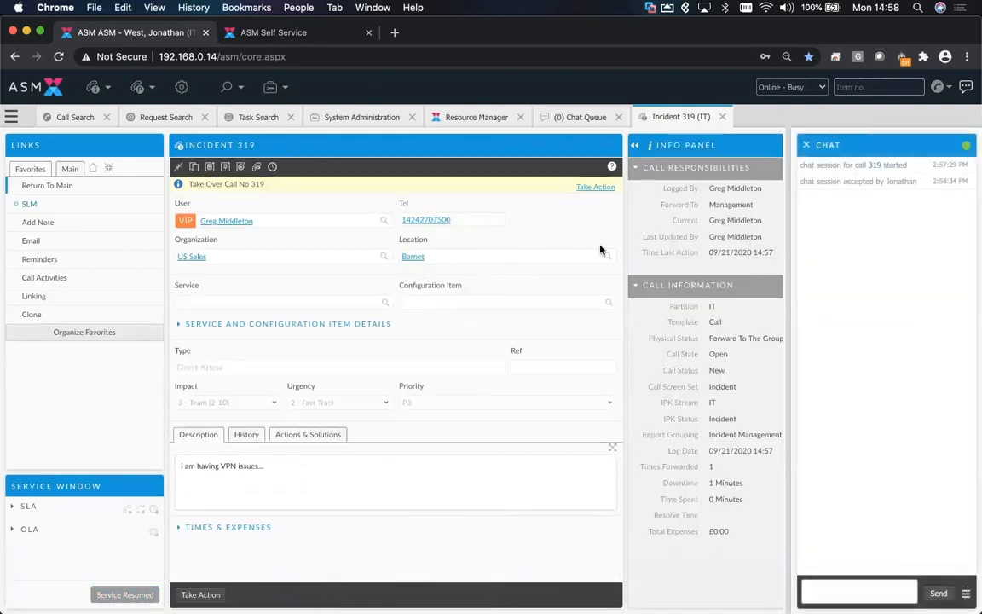
left_click_drag(621, 248, 548, 254)
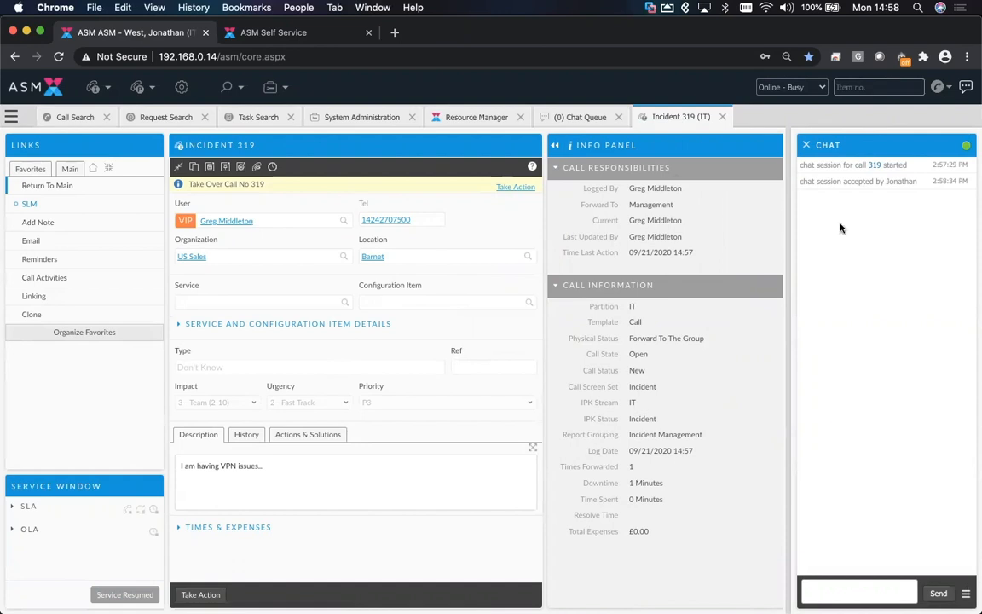
- Send a greeting message addressed to the user in the analyst's chat panel
left_click(966, 592)
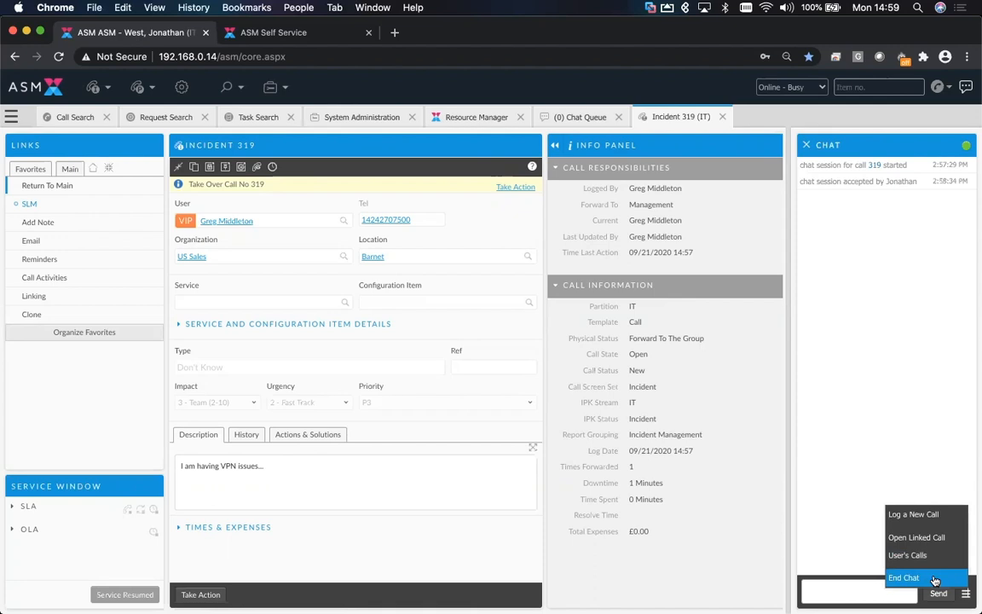
left_click(833, 587)
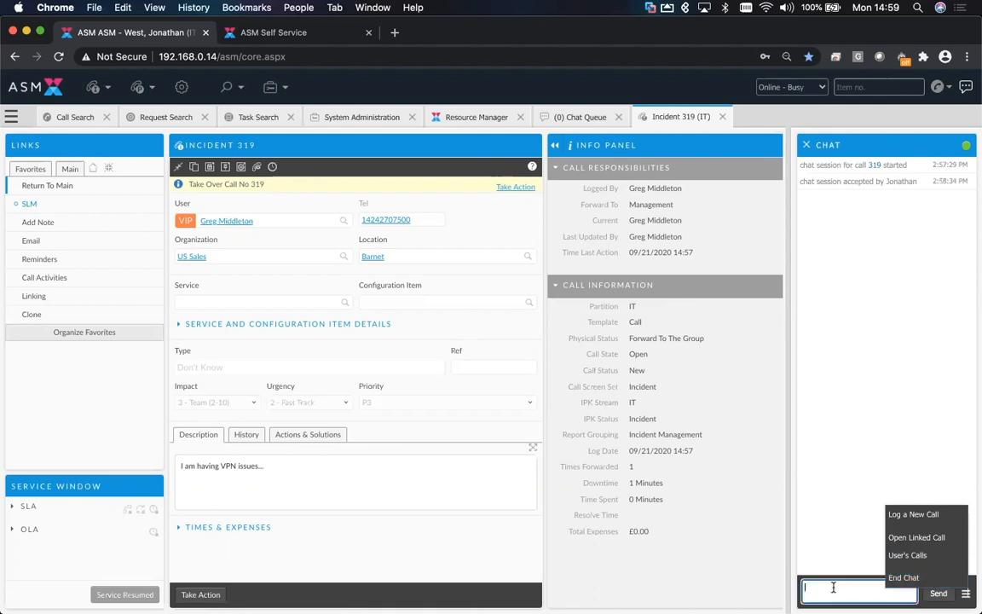
type("Hi Greg")
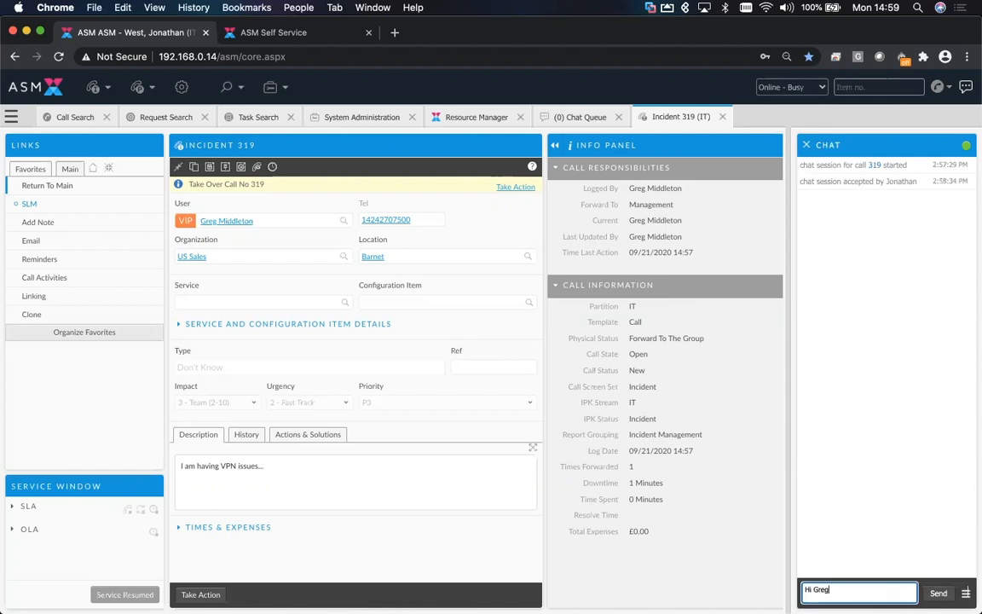
key("Return")
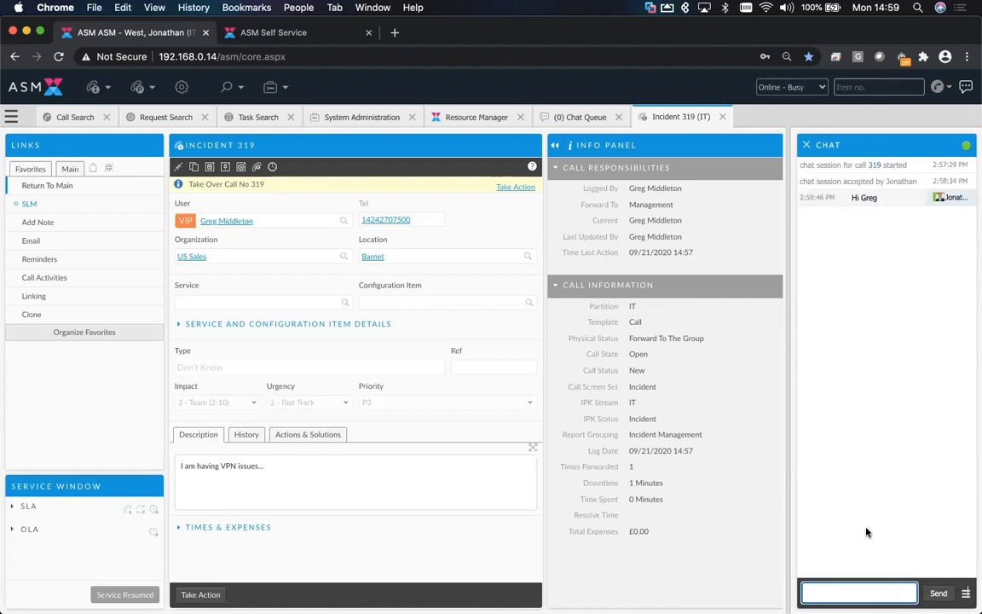
- In the portal chat window, reply with a greeting addressed to the analyst
mouse_move(935, 197)
left_click(281, 34)
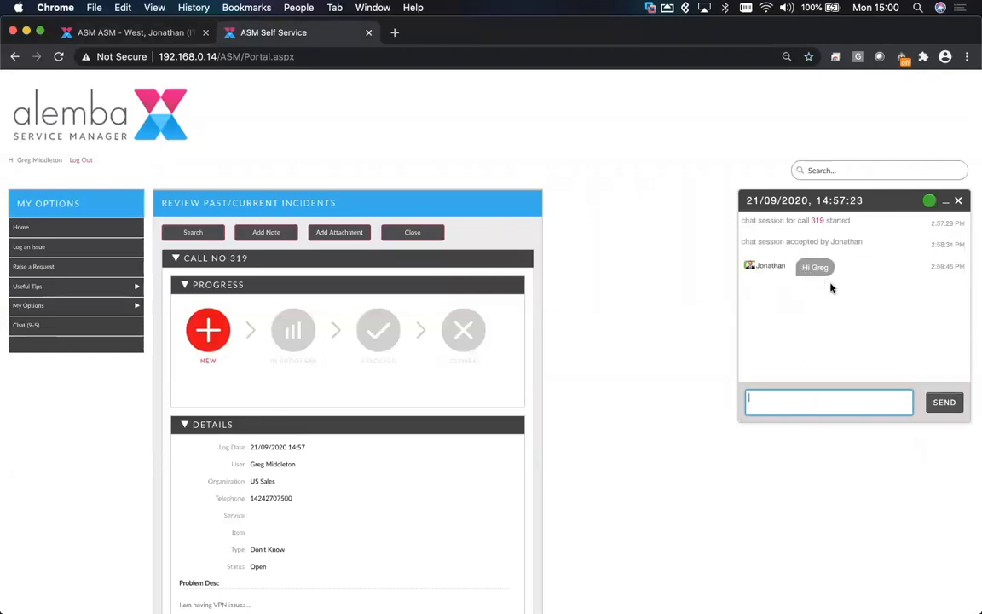
type("Hi")
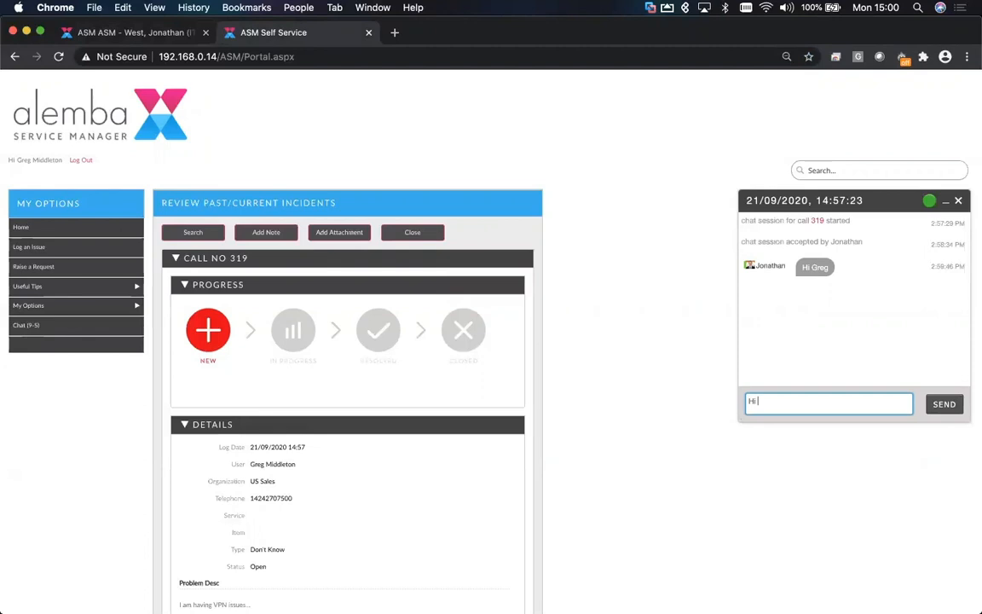
type(" Jonathan")
key("Return")
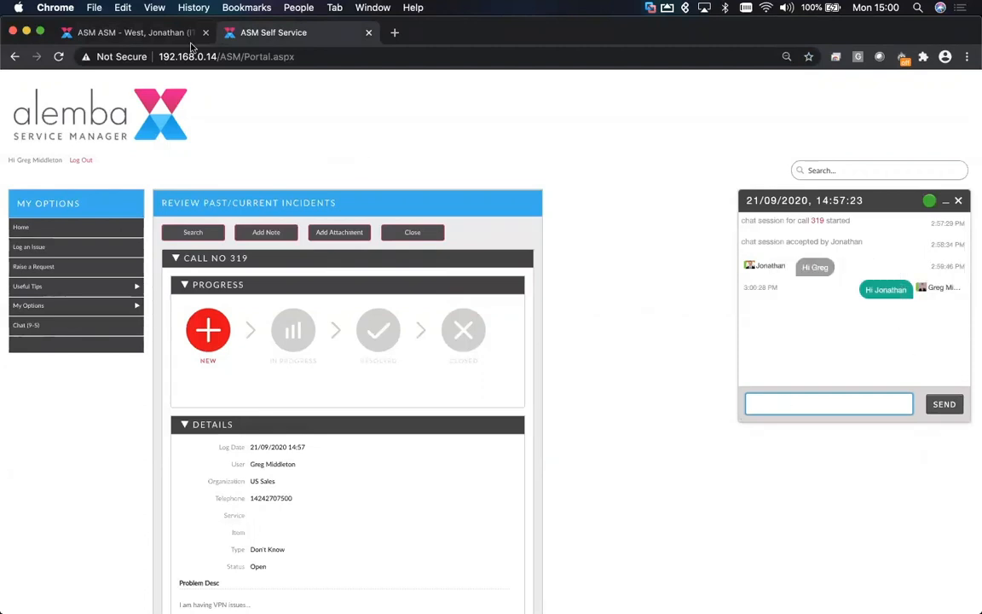
- As the analyst, send 'What appears to be the issue? Can you advise as to the steps youve taken thus far?'
left_click(165, 36)
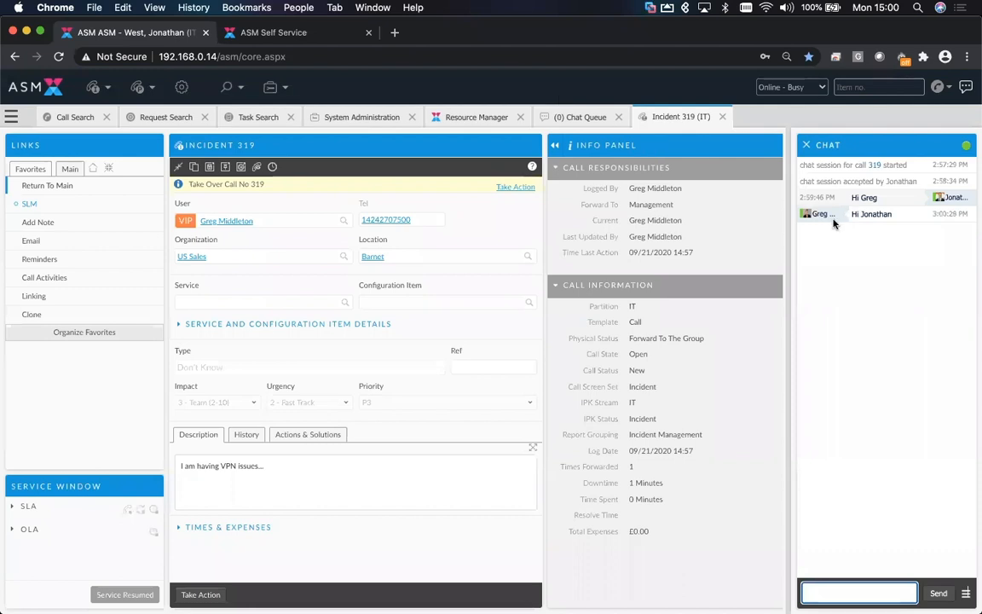
type("What appears to be the issue? Can")
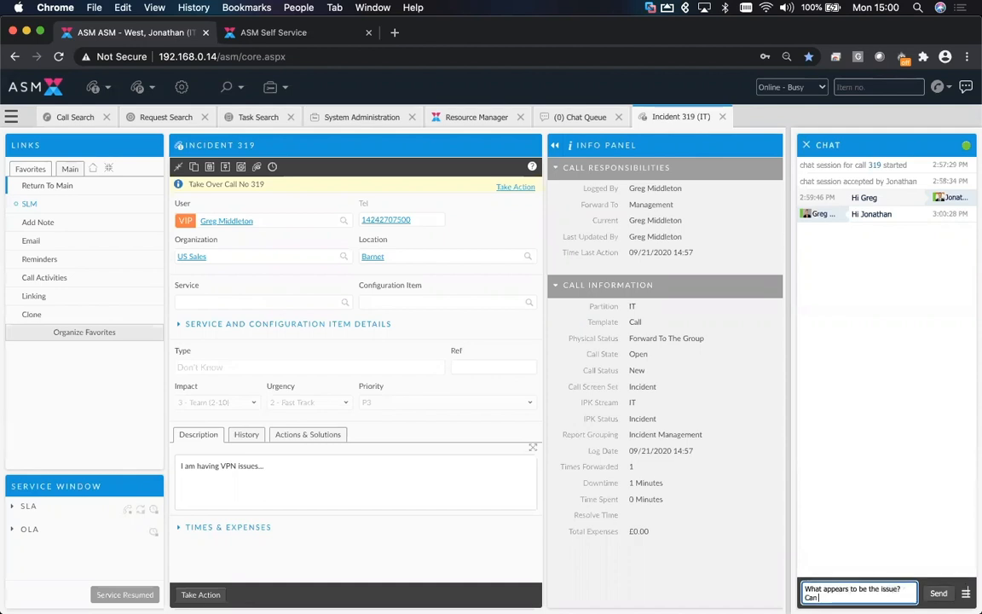
type(" you advise as to the steps youve ta")
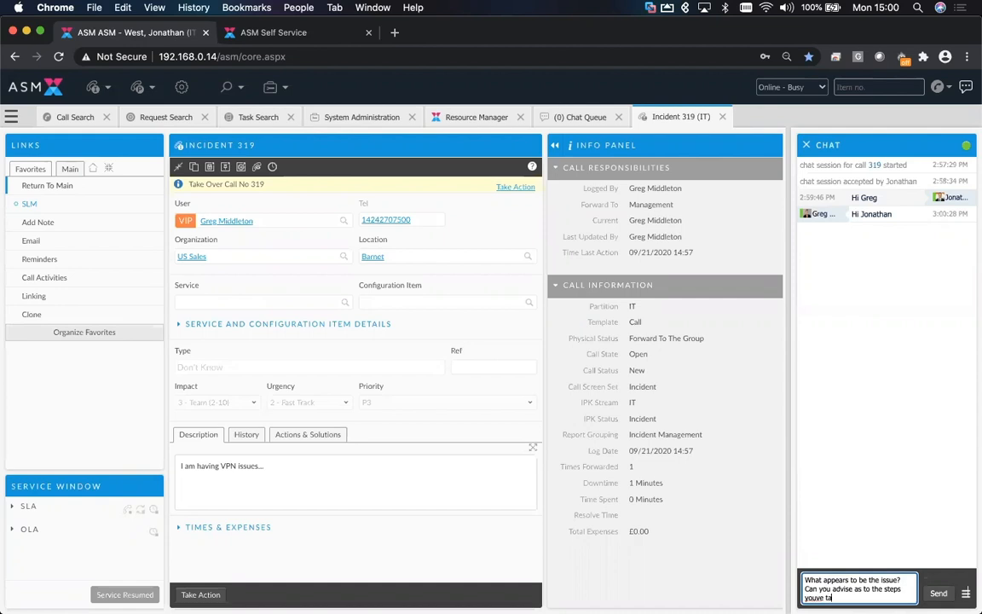
type("ken thus far?")
key("Return")
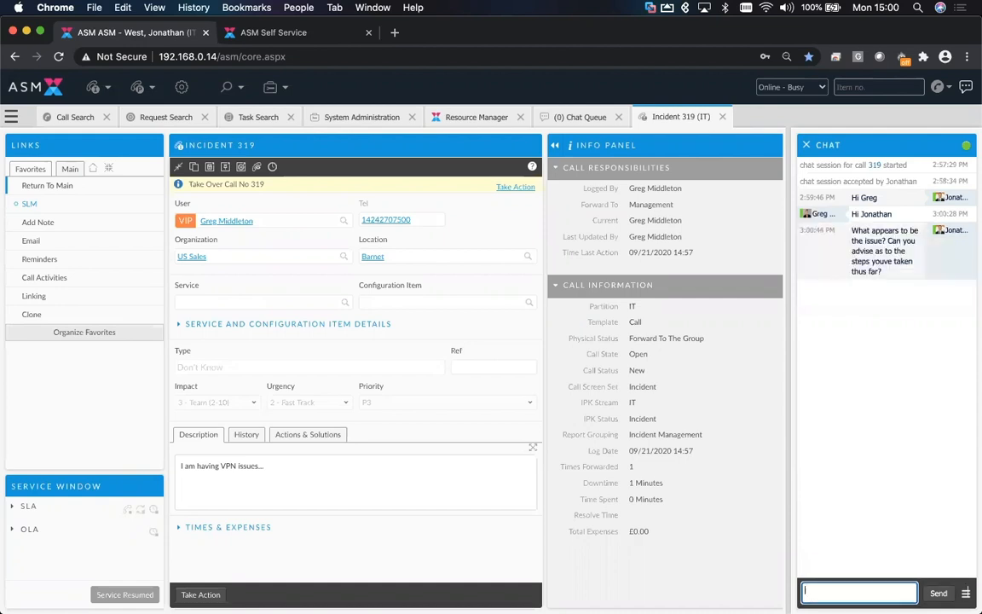
- Check the question in the portal chat window, then return to the analyst's Chat Queue tab
left_click(256, 32)
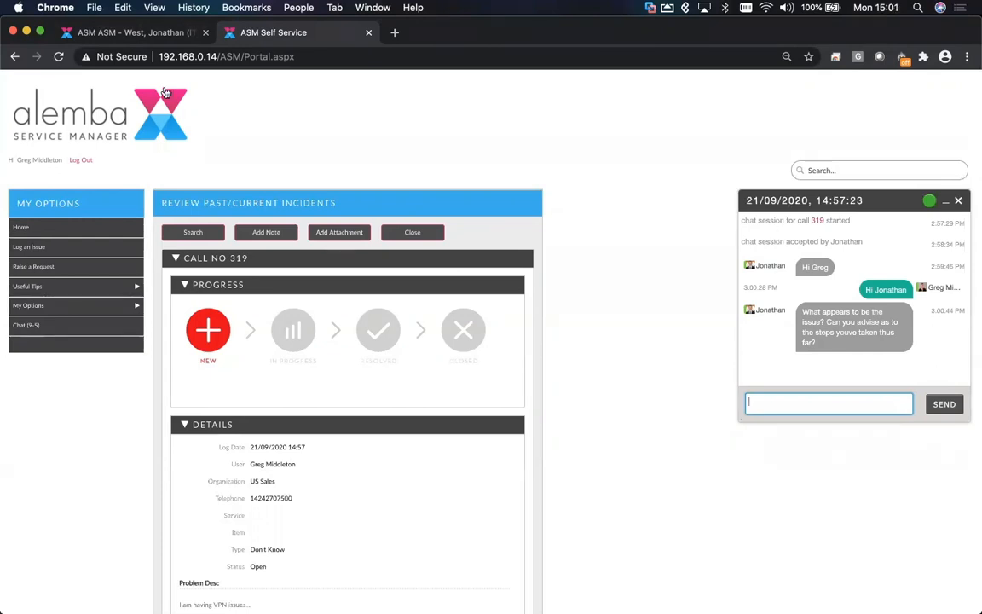
left_click(159, 34)
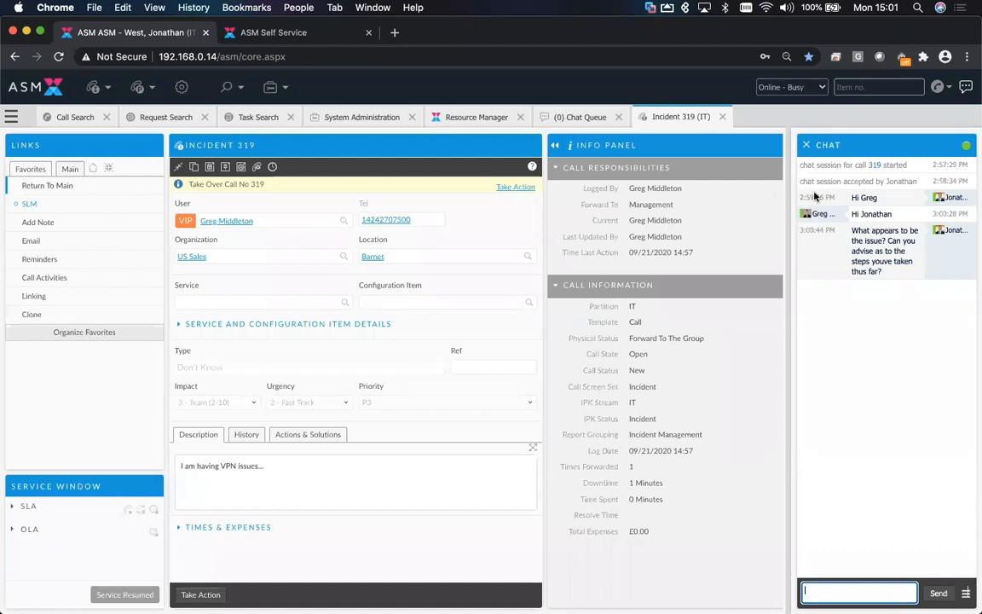
left_click(722, 117)
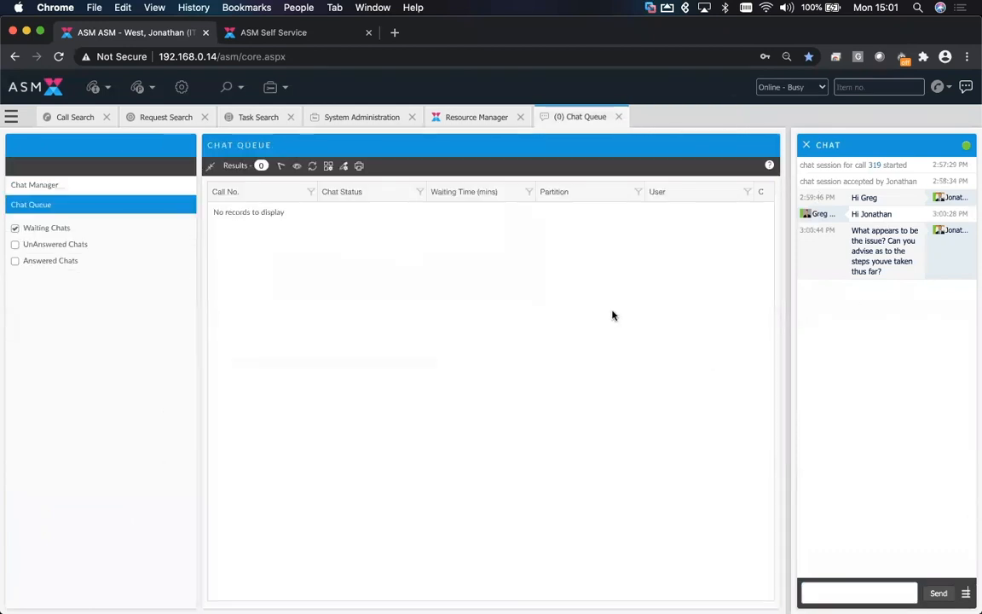
- Try to close the analyst's Chat Queue tab and dismiss the alert that appears
left_click(618, 117)
left_click(519, 222)
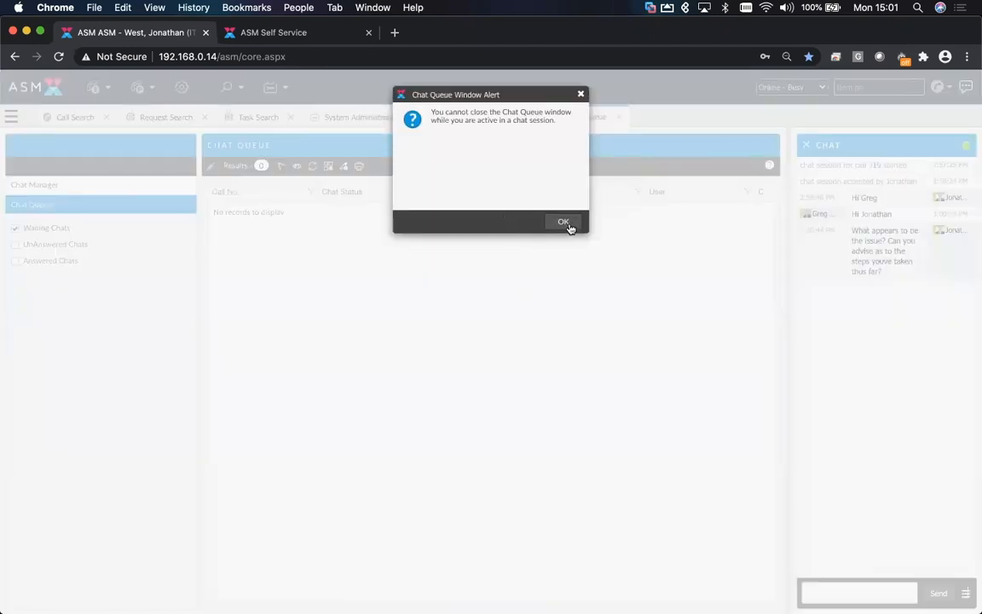
left_click(567, 221)
- In the self-service portal, close the chat window and confirm ending the current chat session
left_click(329, 32)
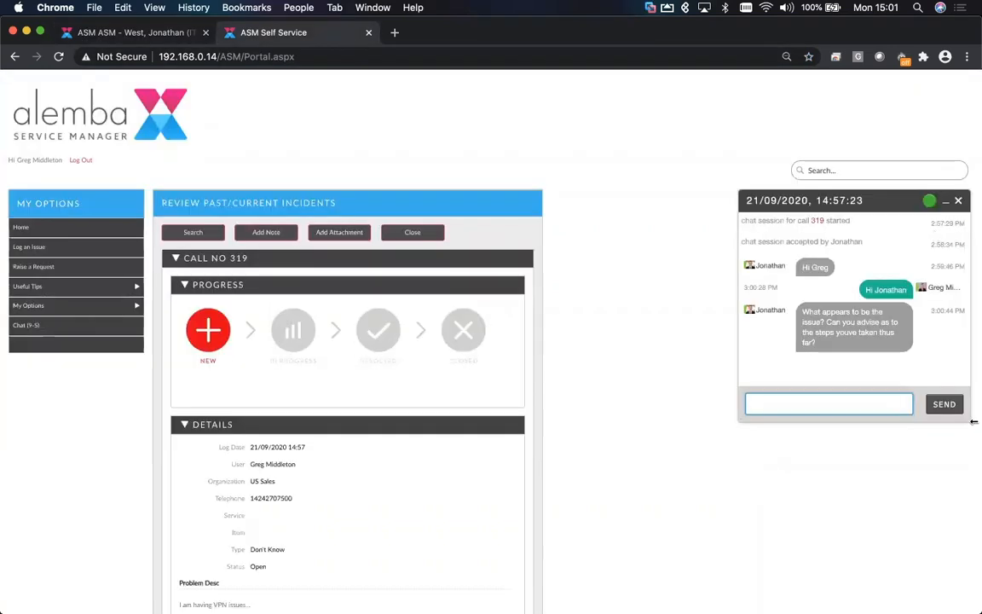
left_click(958, 203)
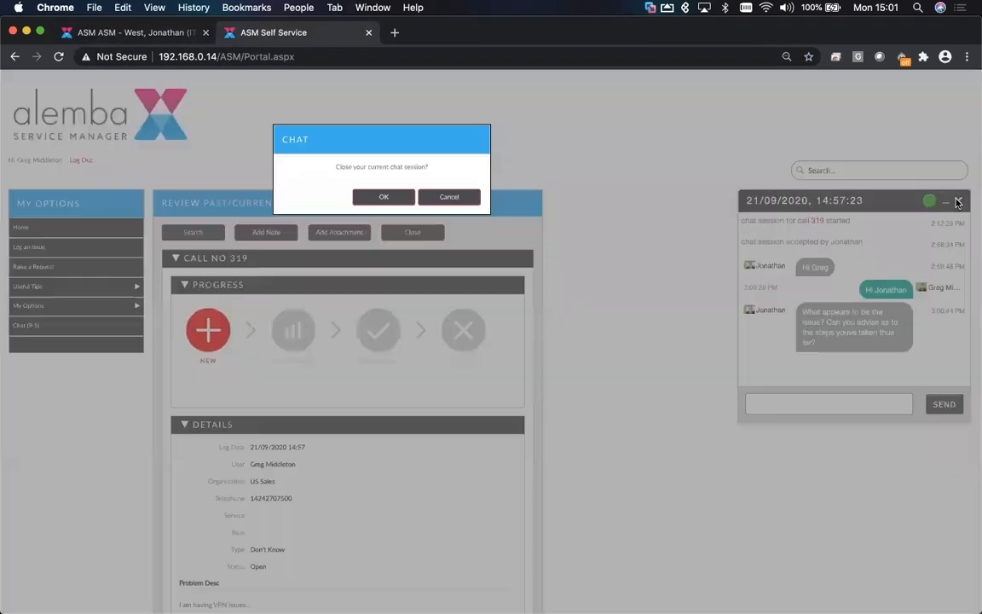
left_click(389, 200)
- As the analyst, close the chat panel and then close the Chat Queue tab
left_click(806, 145)
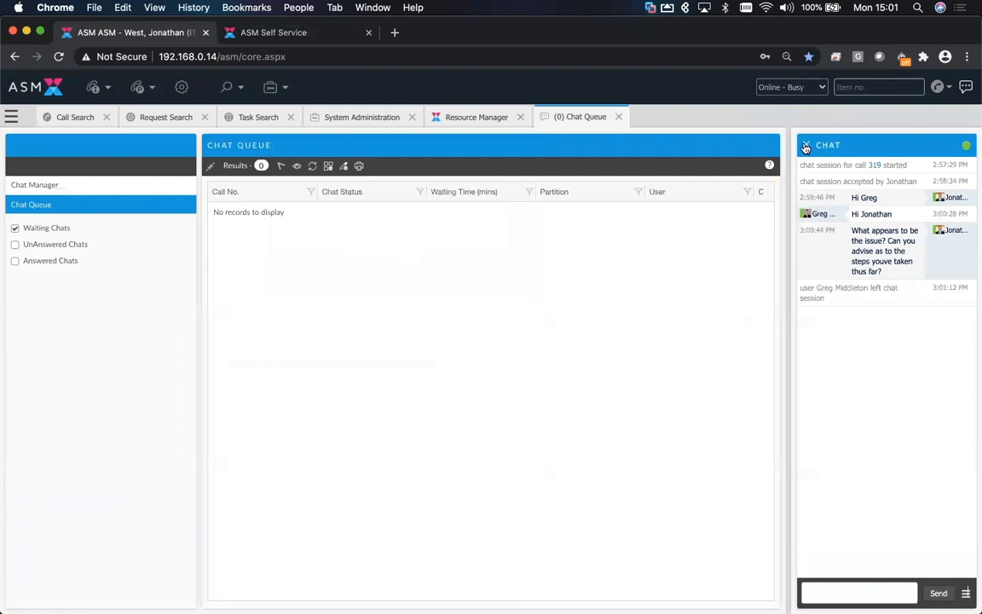
left_click(519, 221)
left_click(520, 223)
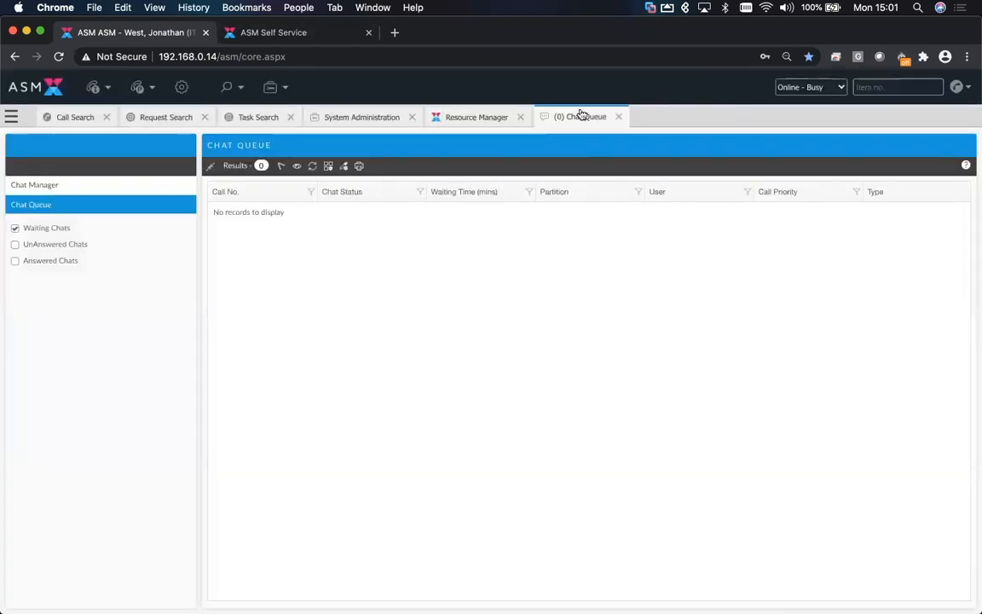
left_click(620, 119)
left_click(520, 221)
left_click(519, 224)
- In the portal, open call 158 from My Tickets, review its logged chat transcripts, and return to the home page
left_click(261, 35)
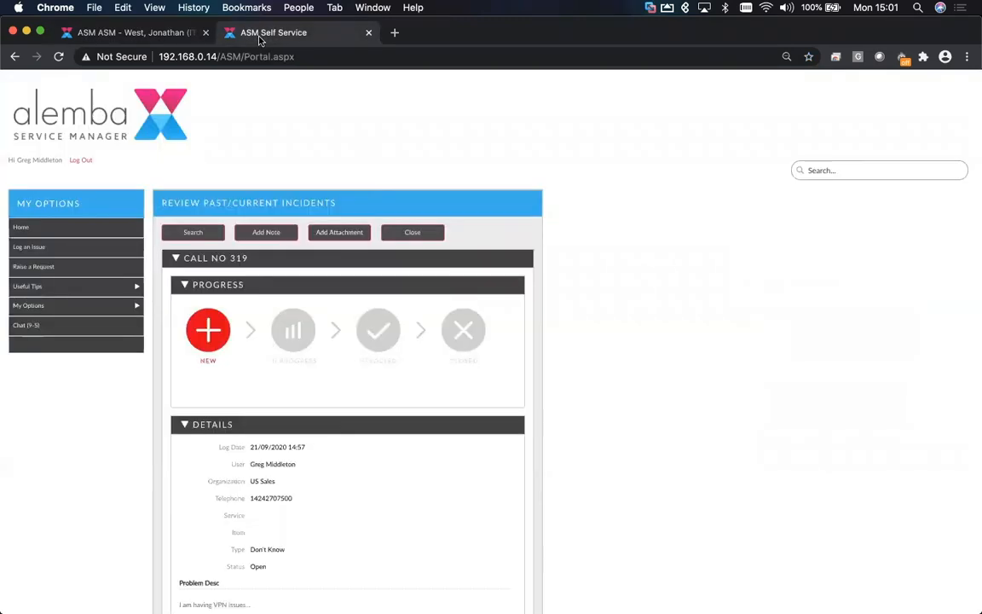
left_click(49, 230)
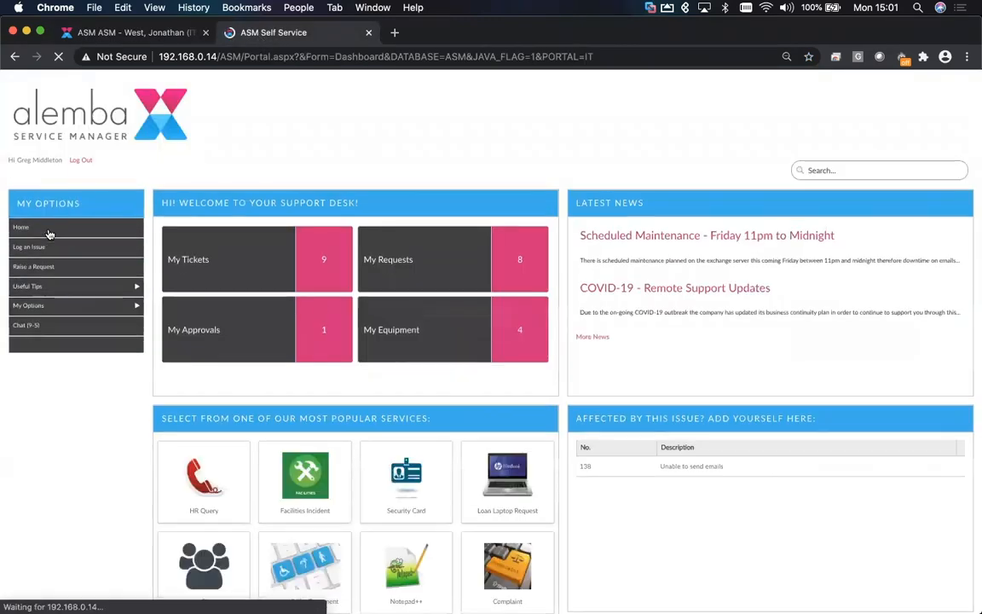
left_click(339, 282)
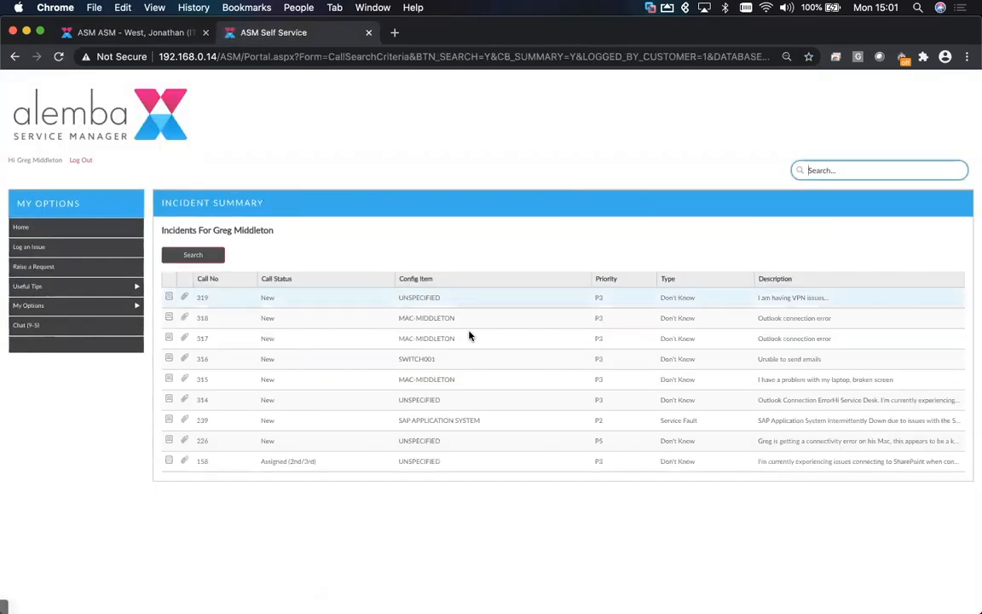
left_click(443, 468)
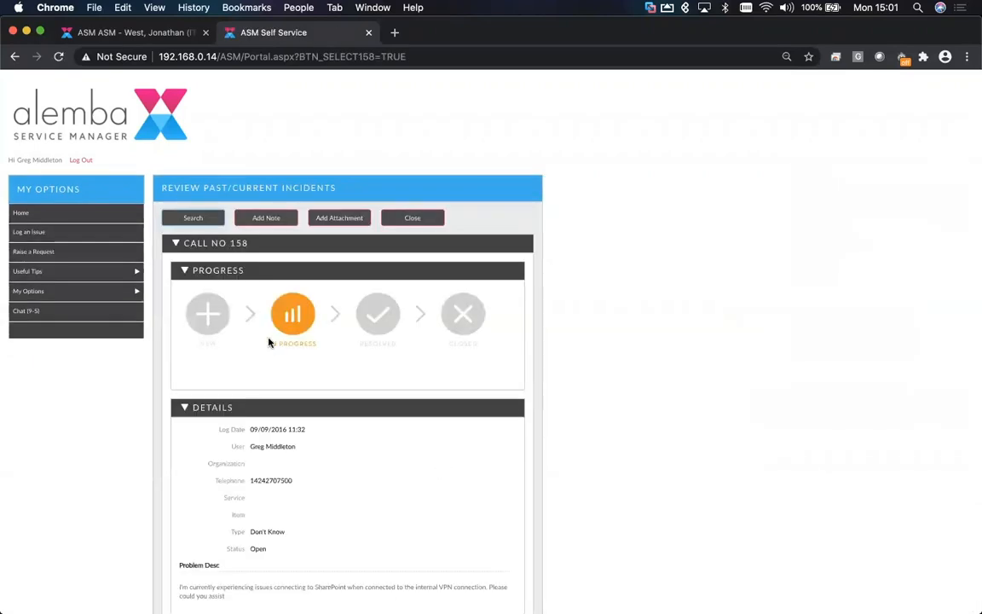
scroll(368, 421, "down", 15)
scroll(369, 421, "down", 15)
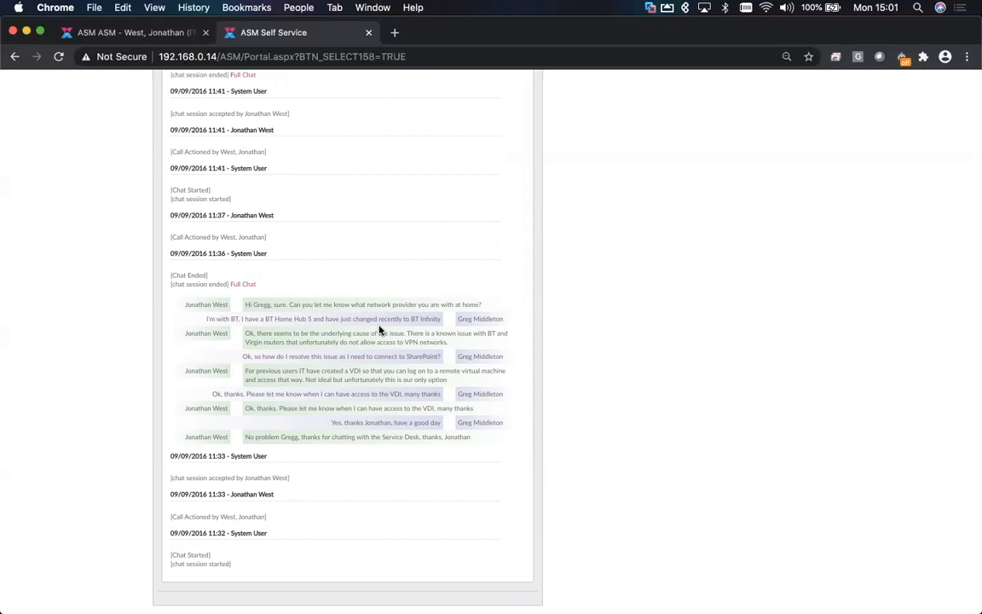
scroll(380, 330, "up", 20)
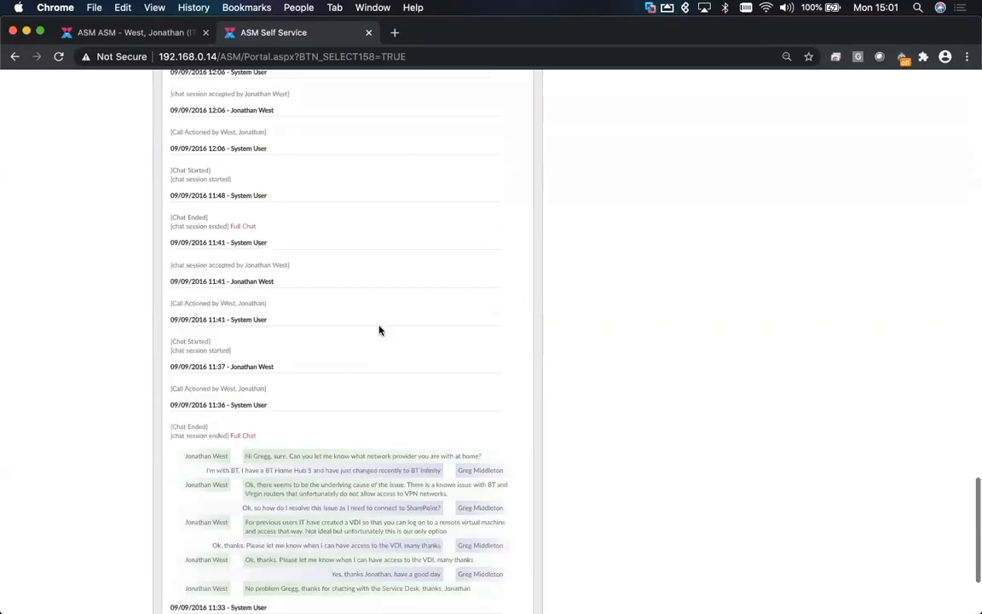
left_click(47, 214)
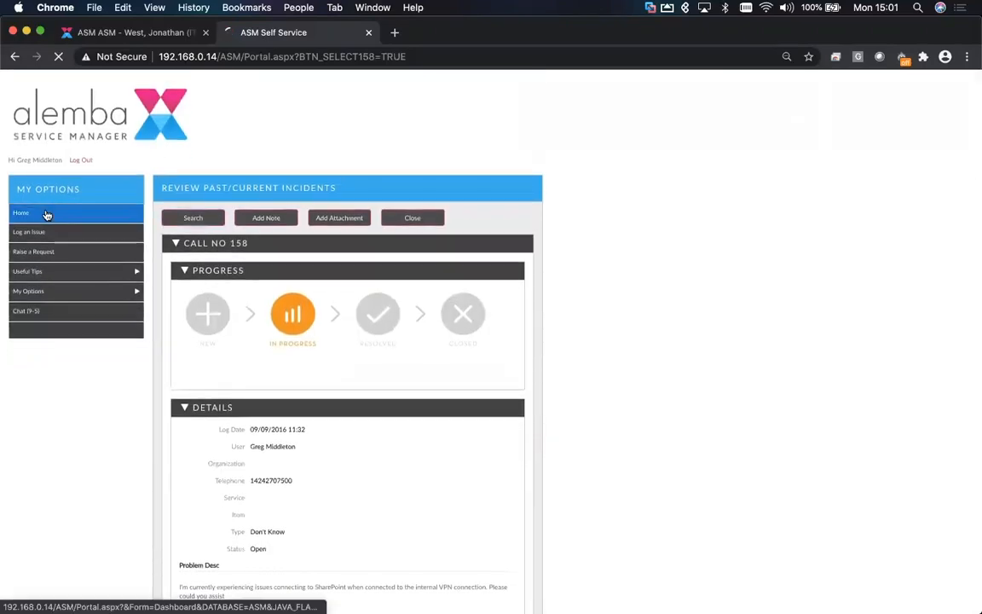